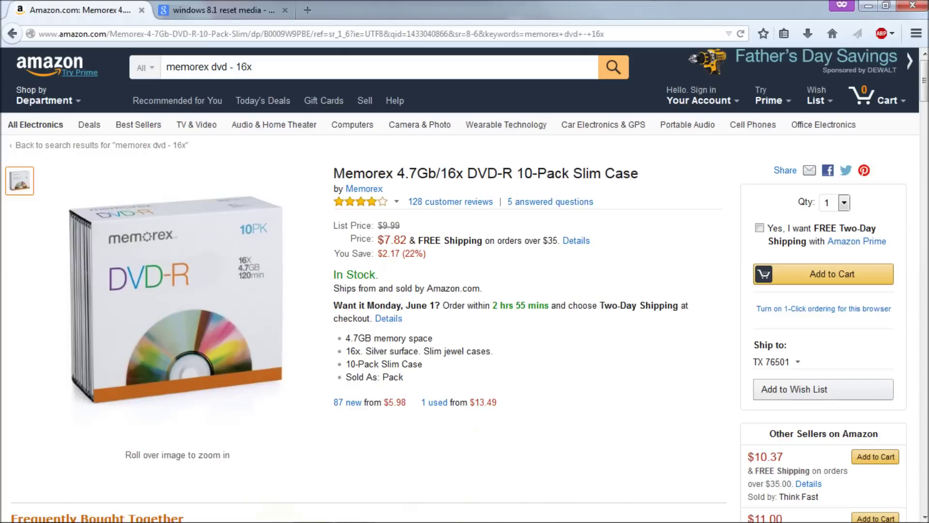
Bring up the Amazon page for the Memorex 4.7GB/16x DVD-R 10-Pack Slim Case at $7.82
{"action": "mouse_move", "coordinate": [453, 522]}
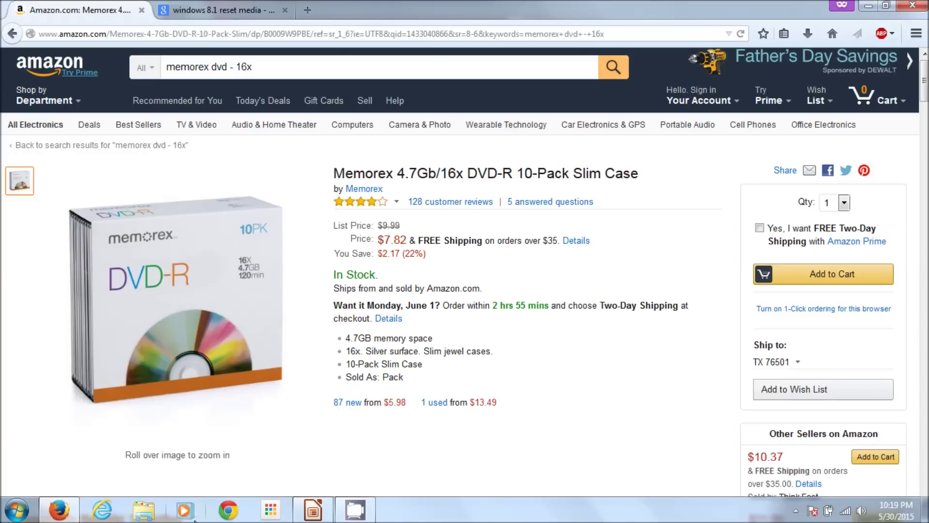
Check Computer Properties, confirming 64-bit Windows 7 Ultimate SP1, then minimize the System window
{"action": "left_click", "coordinate": [21, 516]}
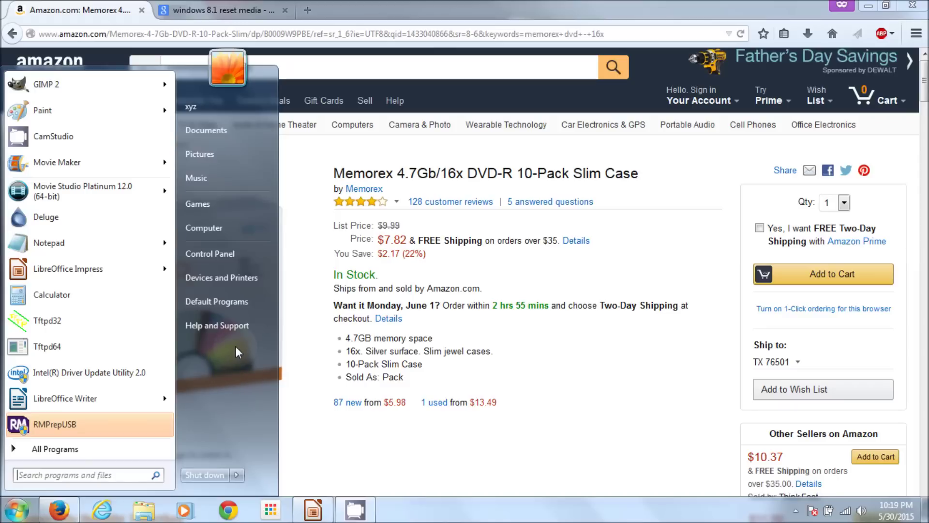
{"action": "right_click", "coordinate": [211, 226]}
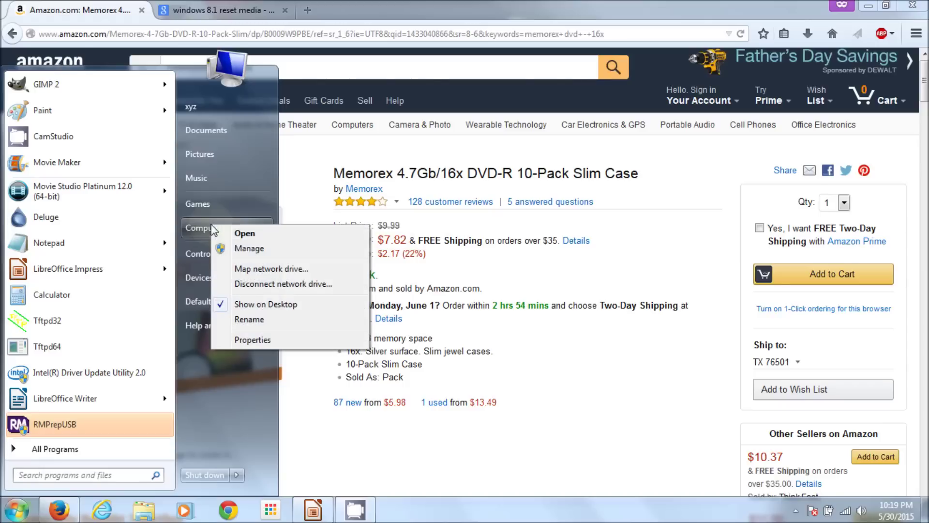
{"action": "left_click", "coordinate": [265, 343]}
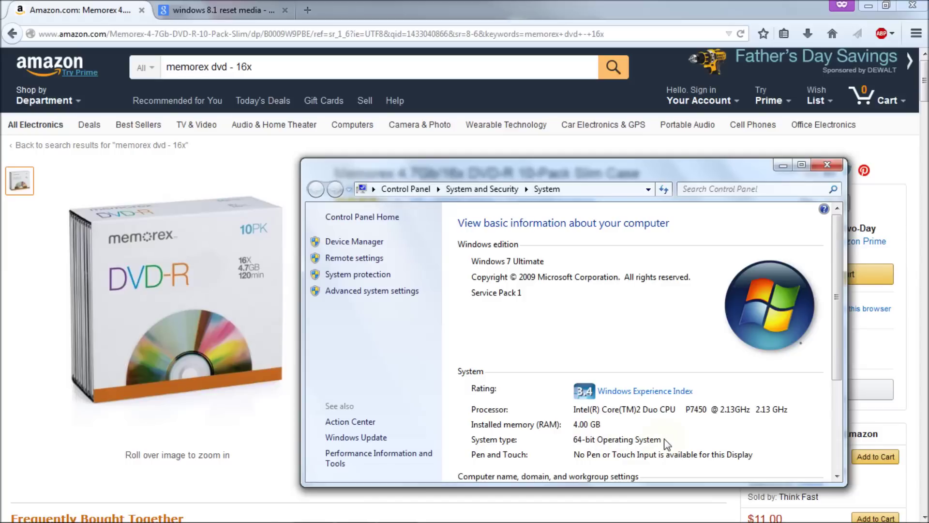
{"action": "left_click", "coordinate": [780, 165]}
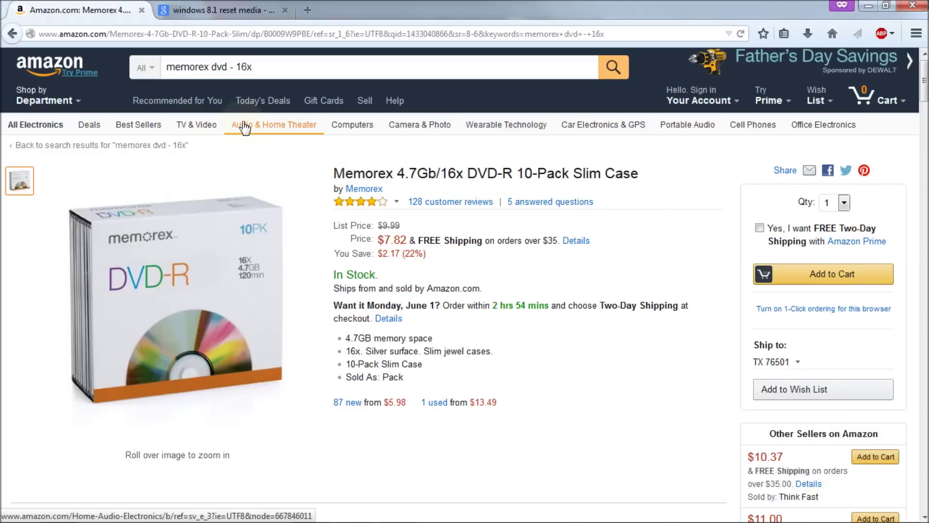
Return to the 'windows 8.1 reset media' search to reach Microsoft's Create installation media for Windows 8.1 page
{"action": "left_click", "coordinate": [222, 9]}
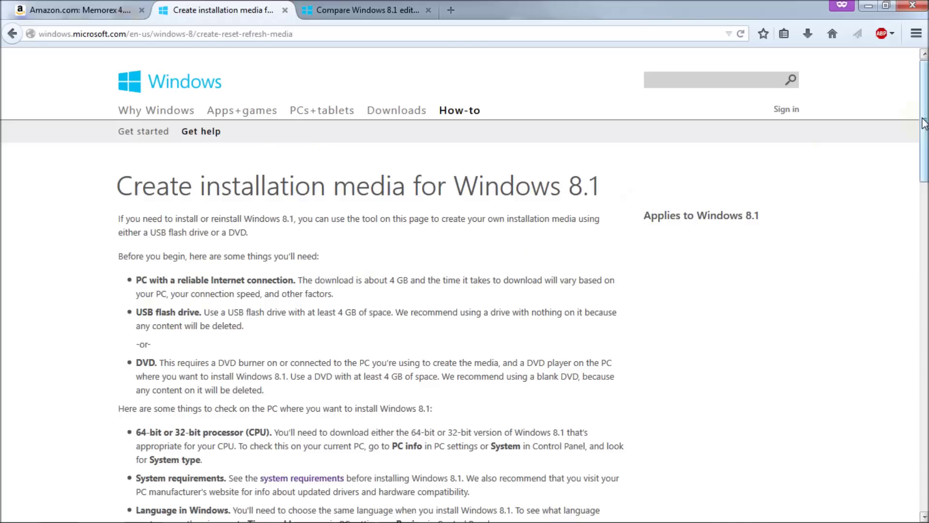
Read through the installation media page, then bring up the Compare Windows 8.1 Editions page
{"action": "left_click_drag", "start_coordinate": [924, 124], "coordinate": [925, 202]}
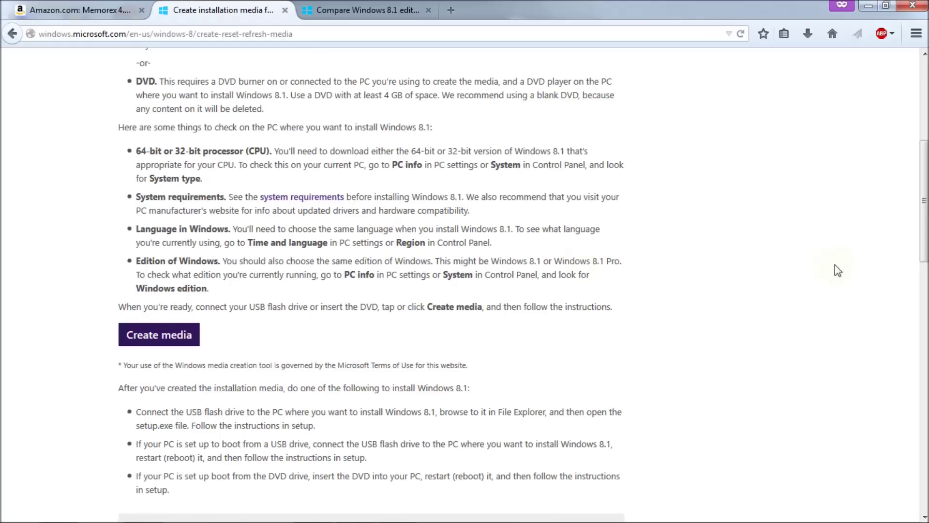
{"action": "left_click_drag", "start_coordinate": [924, 201], "coordinate": [924, 269]}
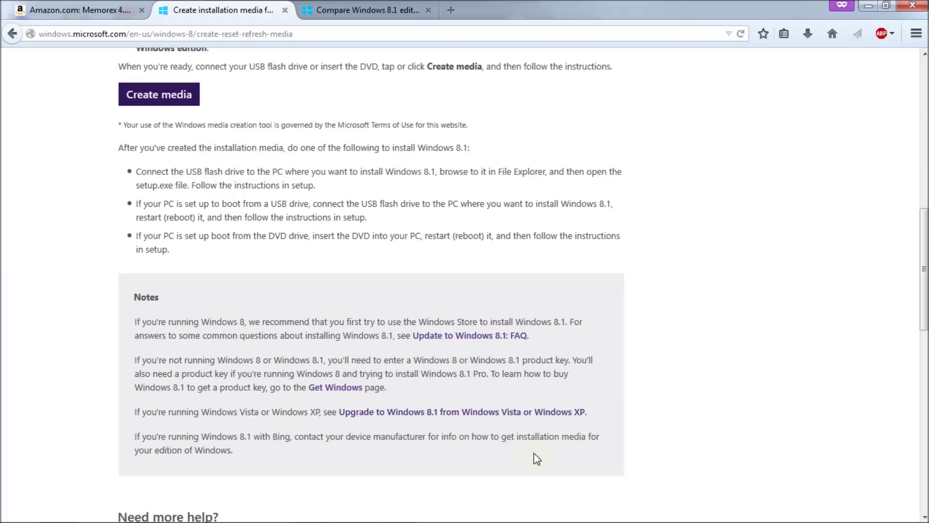
{"action": "mouse_move", "coordinate": [925, 289]}
{"action": "left_mouse_down"}
{"action": "mouse_move", "coordinate": [925, 310]}
{"action": "mouse_move", "coordinate": [924, 287]}
{"action": "left_mouse_up"}
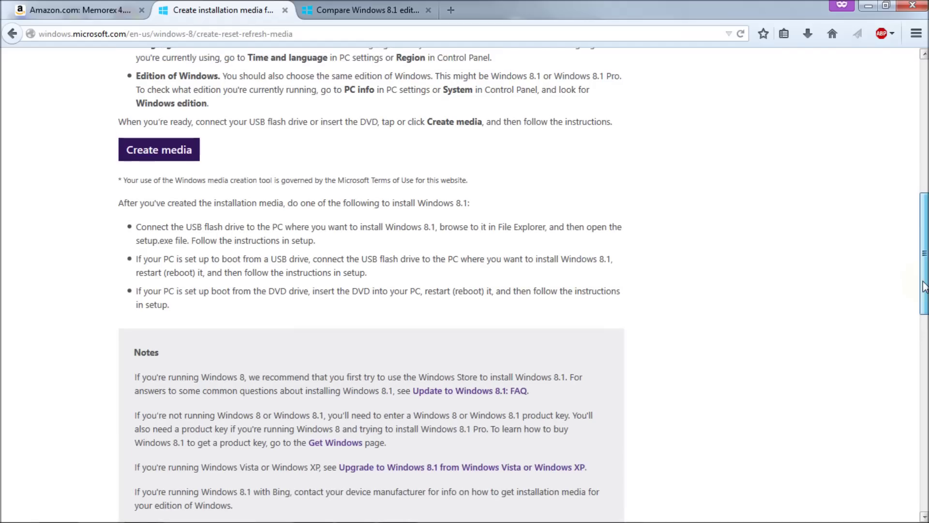
{"action": "left_click_drag", "start_coordinate": [924, 287], "coordinate": [910, 73]}
{"action": "left_click", "coordinate": [353, 11]}
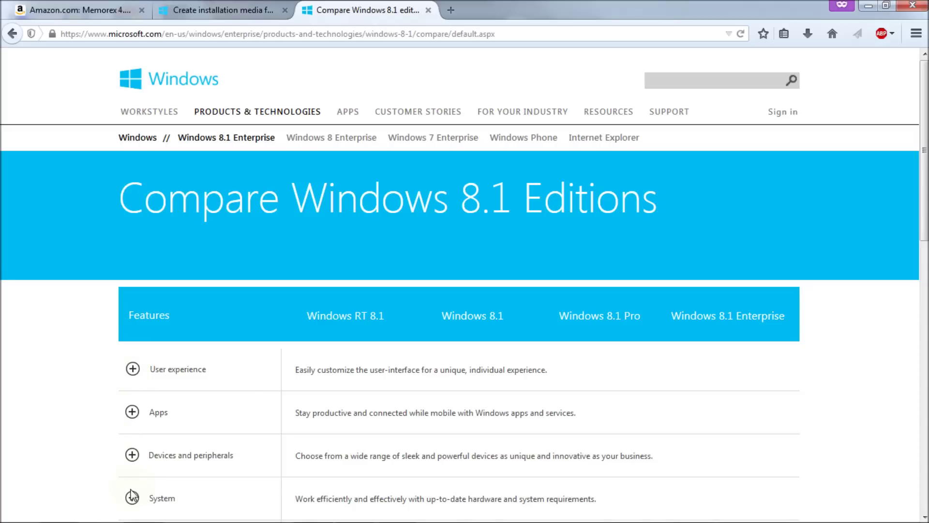
Expand the User experience comparison, review the editions table, and go back to the installation media page
{"action": "left_click", "coordinate": [133, 370]}
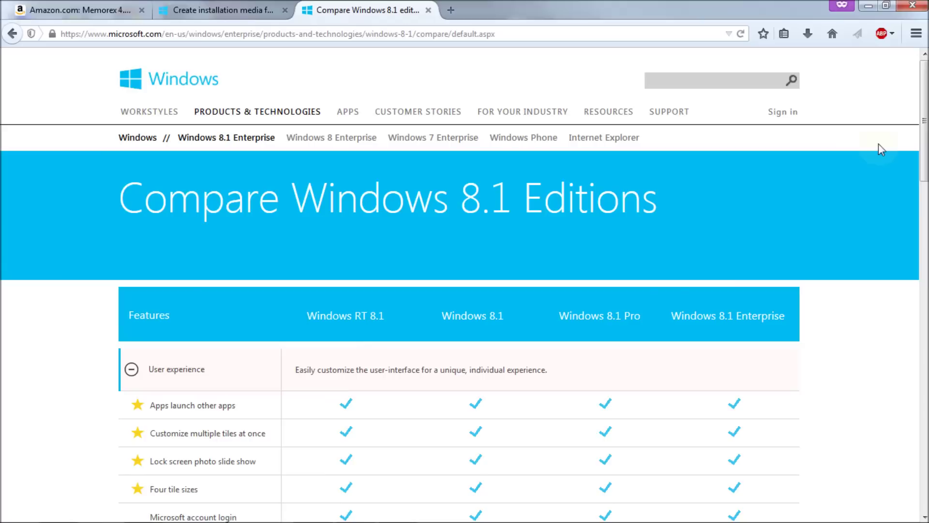
{"action": "left_click_drag", "start_coordinate": [924, 139], "coordinate": [925, 303]}
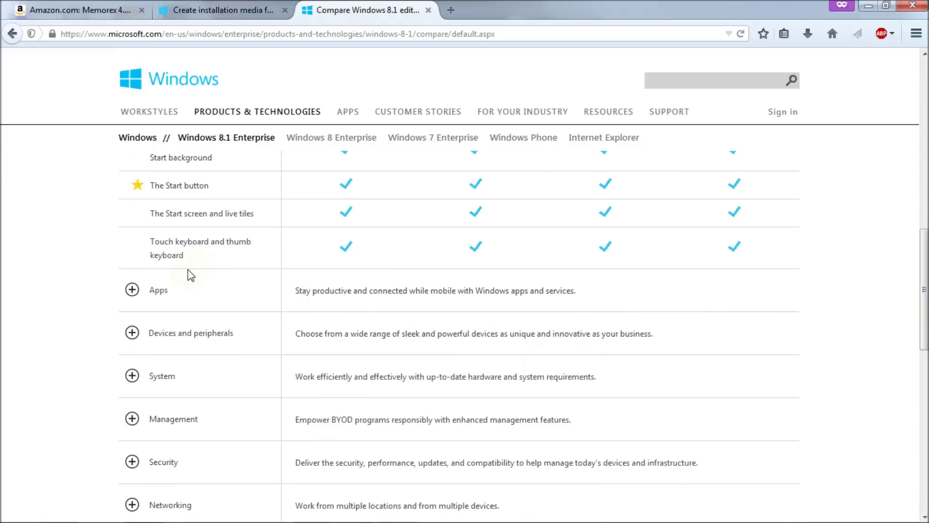
{"action": "scroll", "coordinate": [138, 291], "scroll_direction": "down", "scroll_amount": 3}
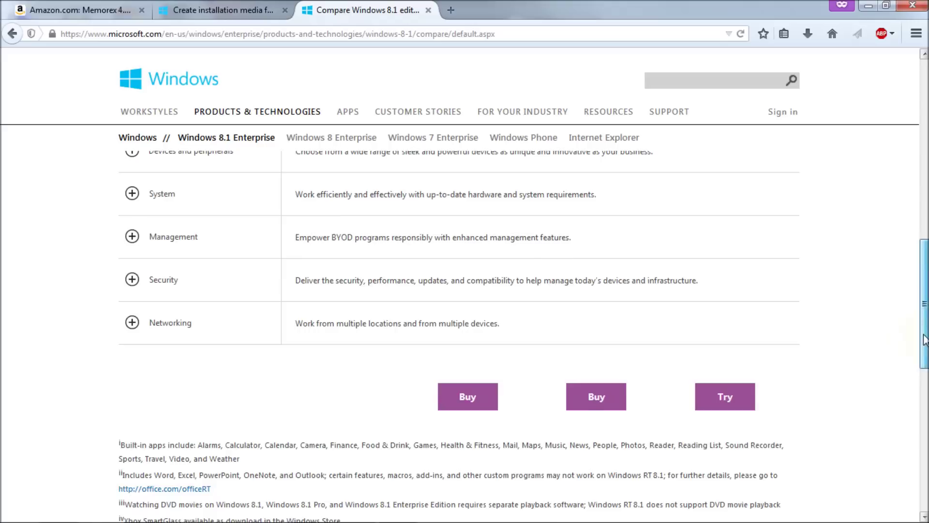
{"action": "mouse_move", "coordinate": [924, 338]}
{"action": "left_mouse_down"}
{"action": "mouse_move", "coordinate": [923, 230]}
{"action": "mouse_move", "coordinate": [924, 353]}
{"action": "left_mouse_up"}
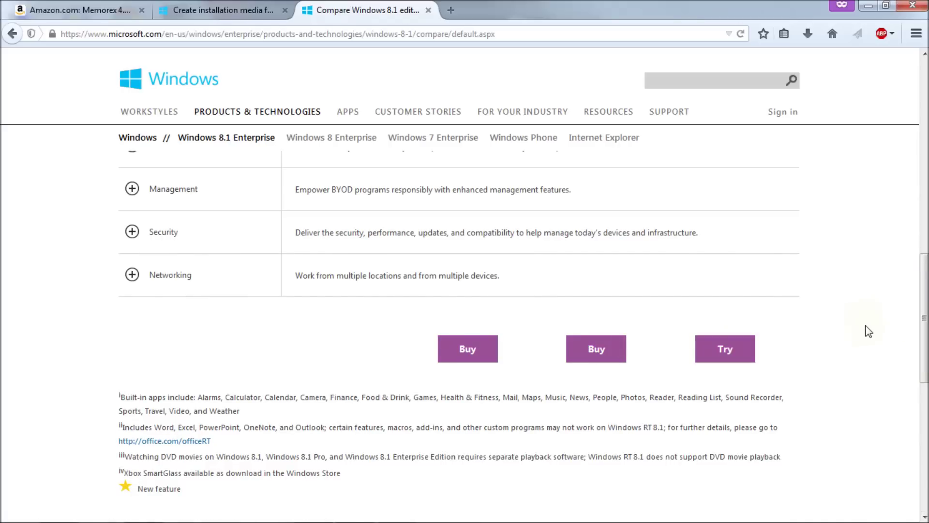
{"action": "left_click_drag", "start_coordinate": [924, 361], "coordinate": [892, 106]}
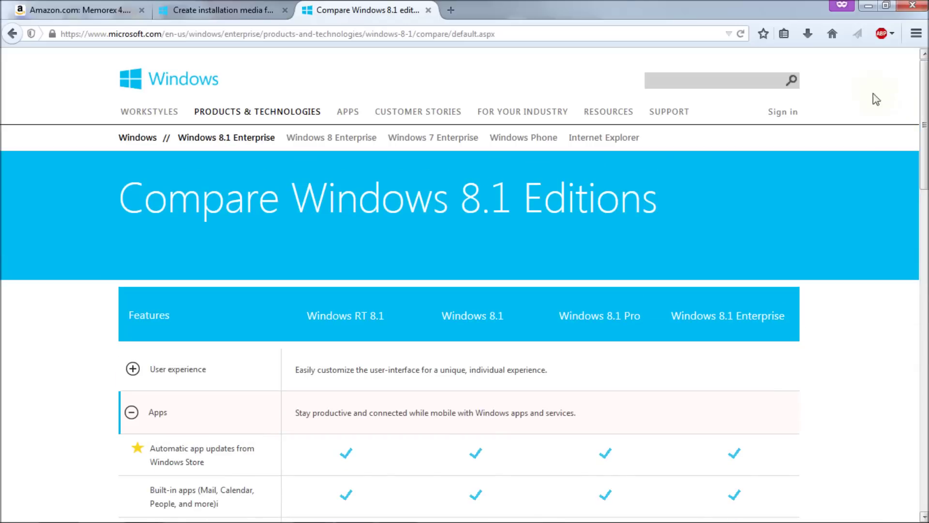
{"action": "left_click", "coordinate": [223, 6]}
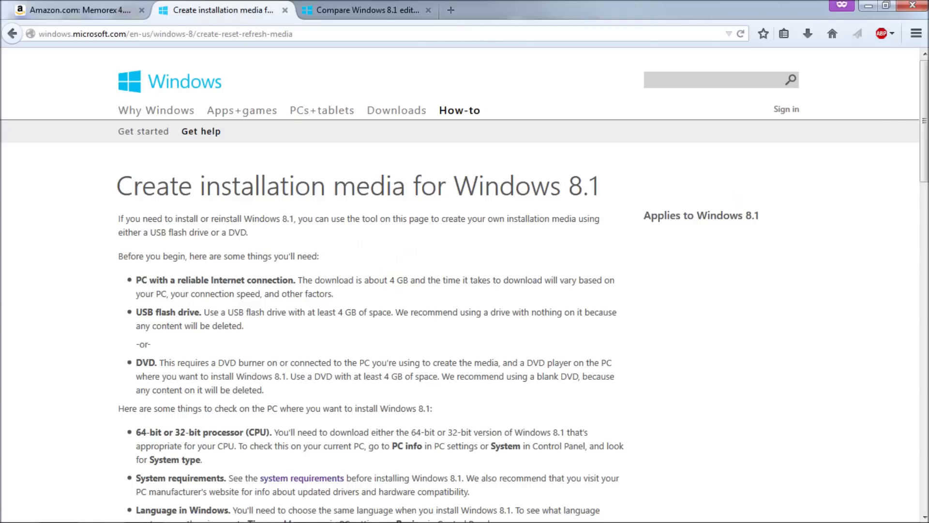
{"action": "left_click_drag", "start_coordinate": [924, 120], "coordinate": [925, 195]}
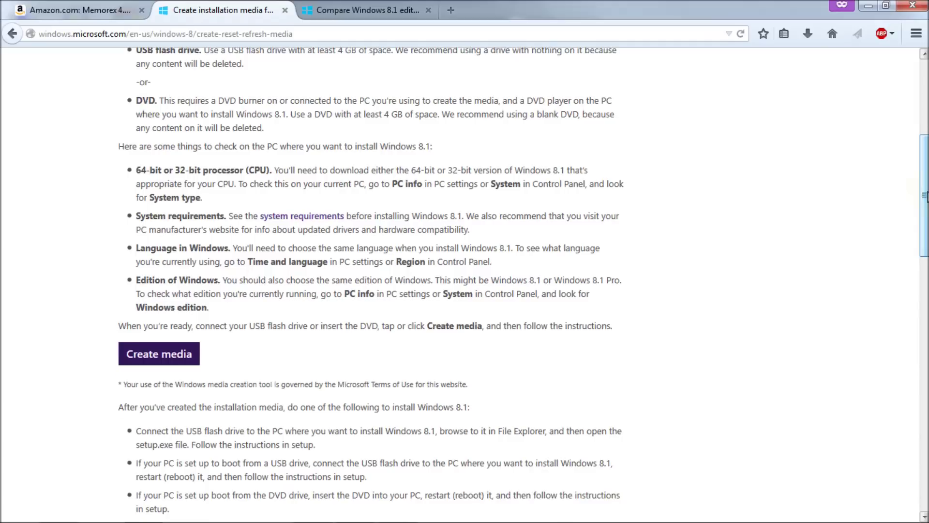
{"action": "left_click", "coordinate": [189, 364]}
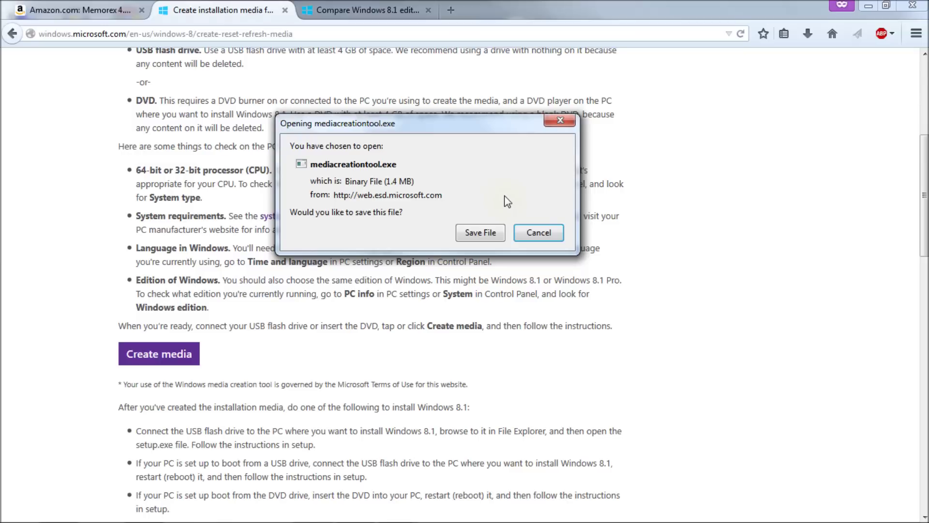
{"action": "left_click", "coordinate": [480, 233]}
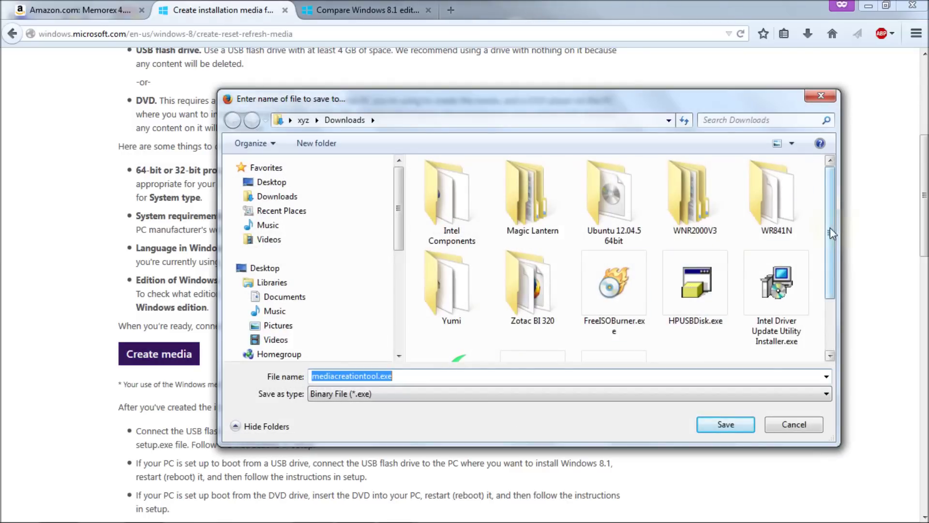
{"action": "left_click_drag", "start_coordinate": [830, 227], "coordinate": [834, 347]}
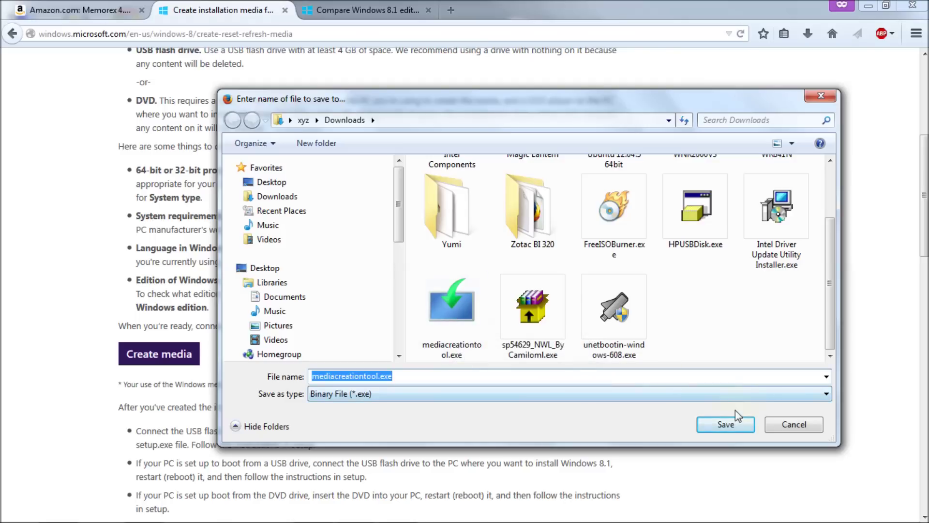
{"action": "left_click", "coordinate": [793, 425]}
{"action": "mouse_move", "coordinate": [605, 520]}
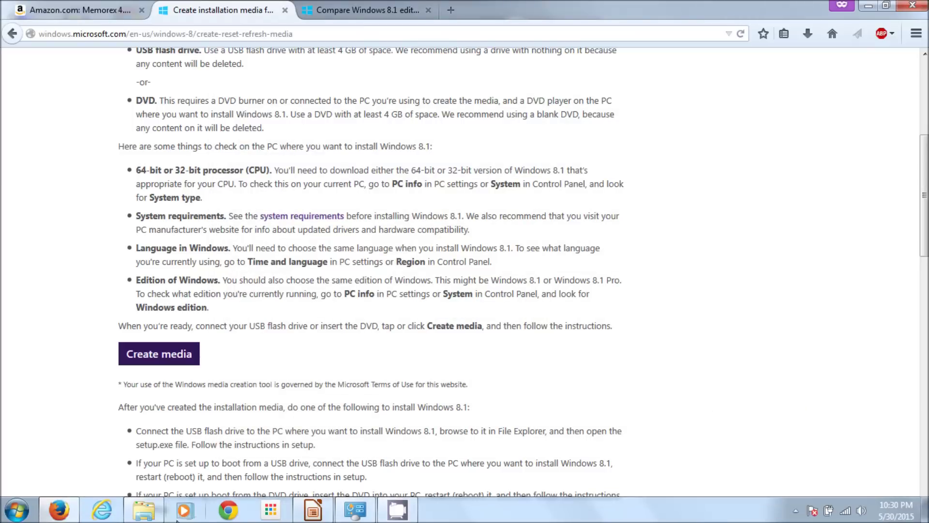
{"action": "left_click", "coordinate": [154, 509]}
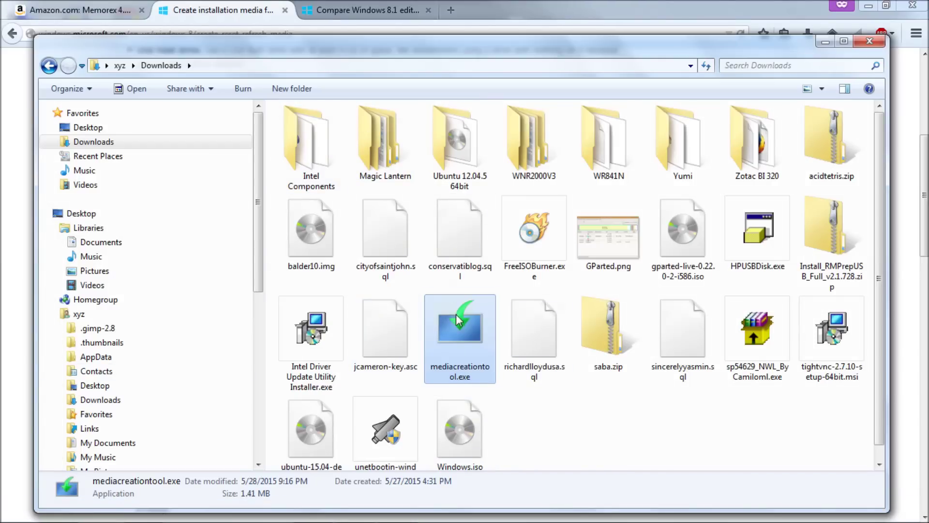
Launch mediacreationtool.exe from Downloads and minimize the Explorer window
{"action": "mouse_move", "coordinate": [473, 343]}
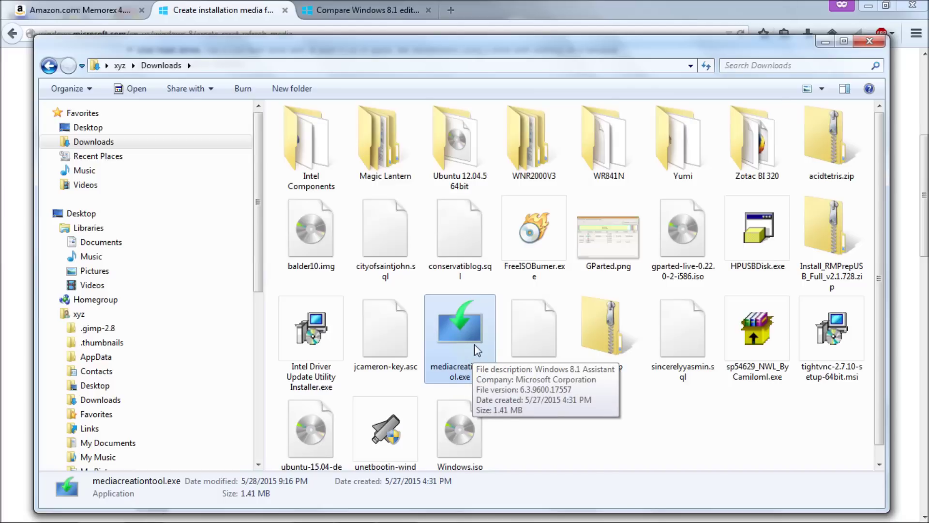
{"action": "double_click", "coordinate": [475, 341]}
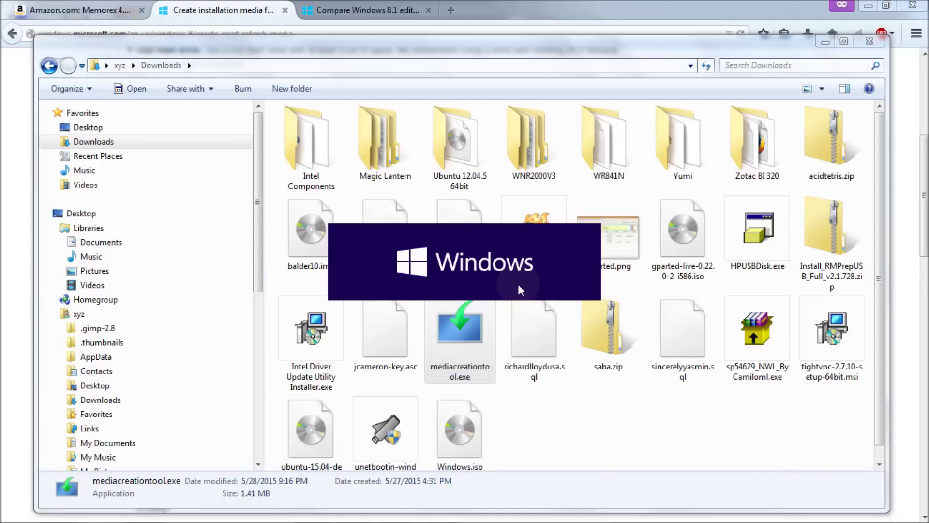
{"action": "left_click", "coordinate": [826, 41]}
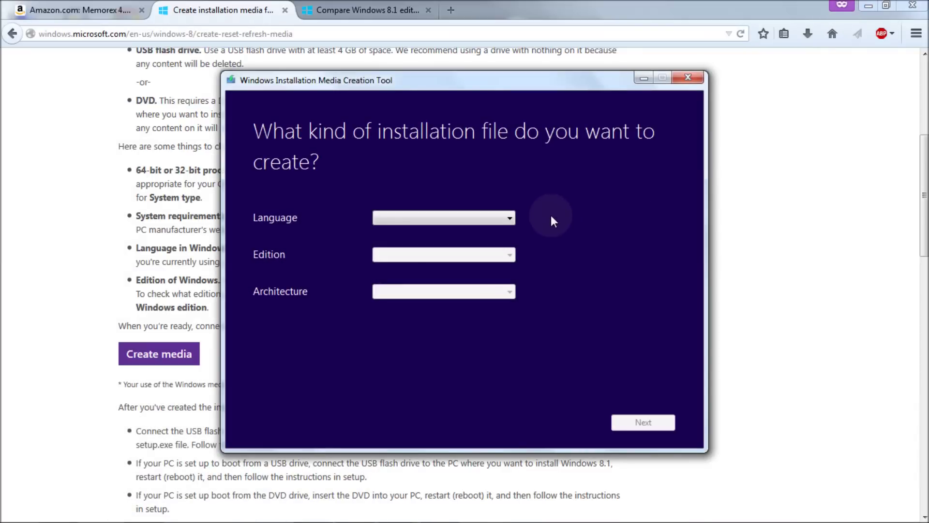
Choose English (United States), Windows 8.1 Pro and 64-bit (x64), then continue
{"action": "left_click", "coordinate": [499, 218]}
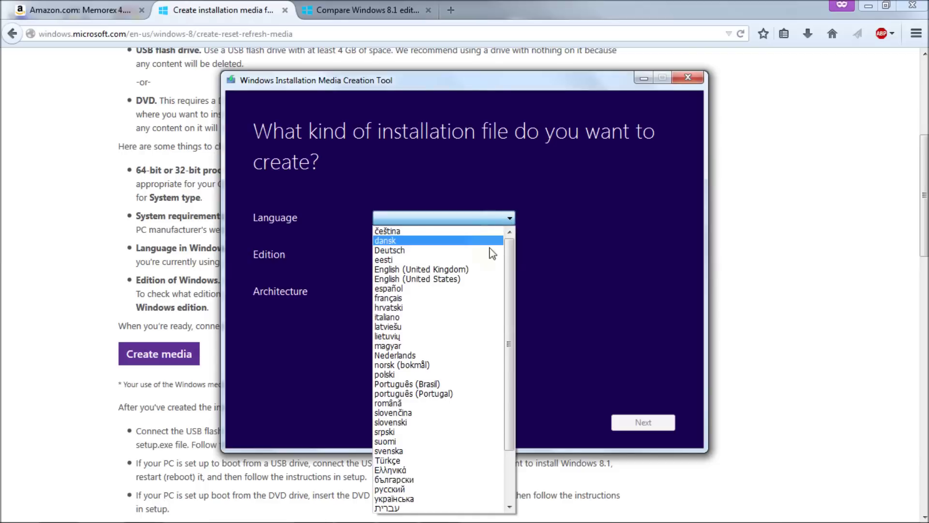
{"action": "left_click", "coordinate": [478, 286]}
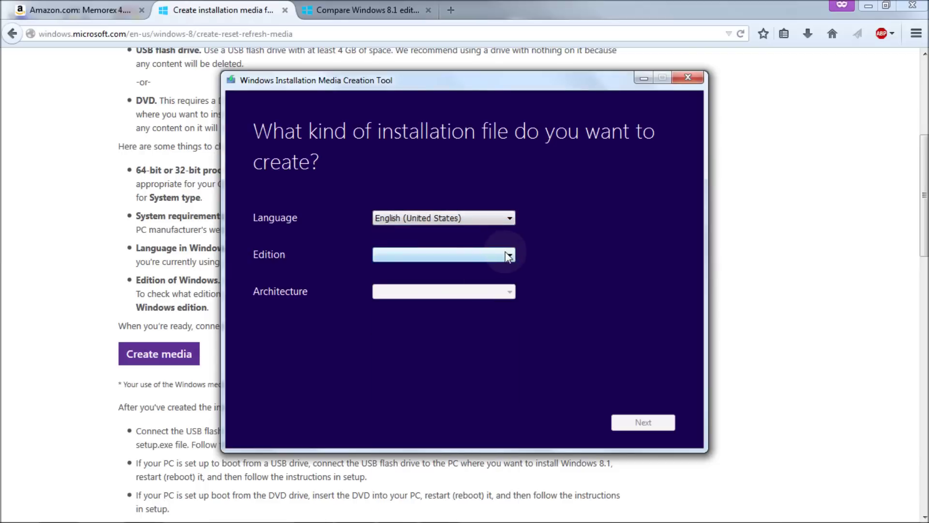
{"action": "left_click", "coordinate": [509, 257]}
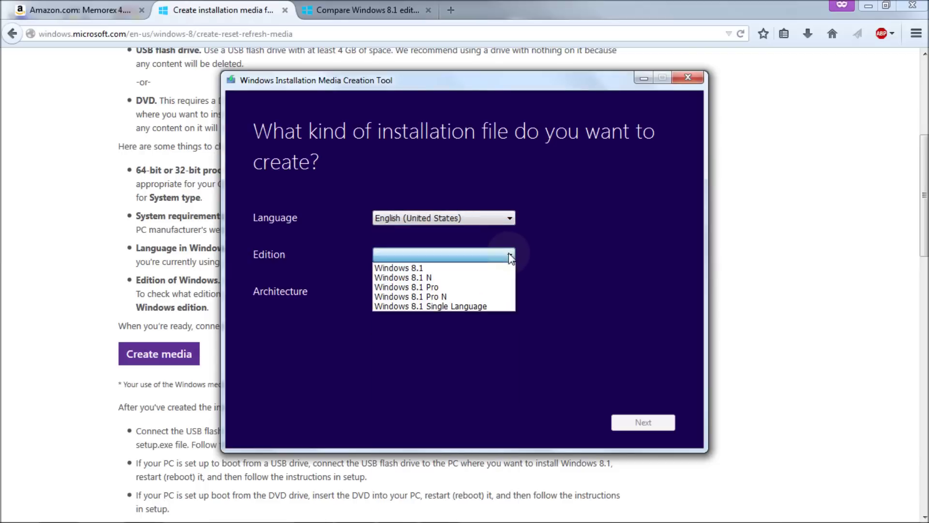
{"action": "left_click", "coordinate": [491, 287]}
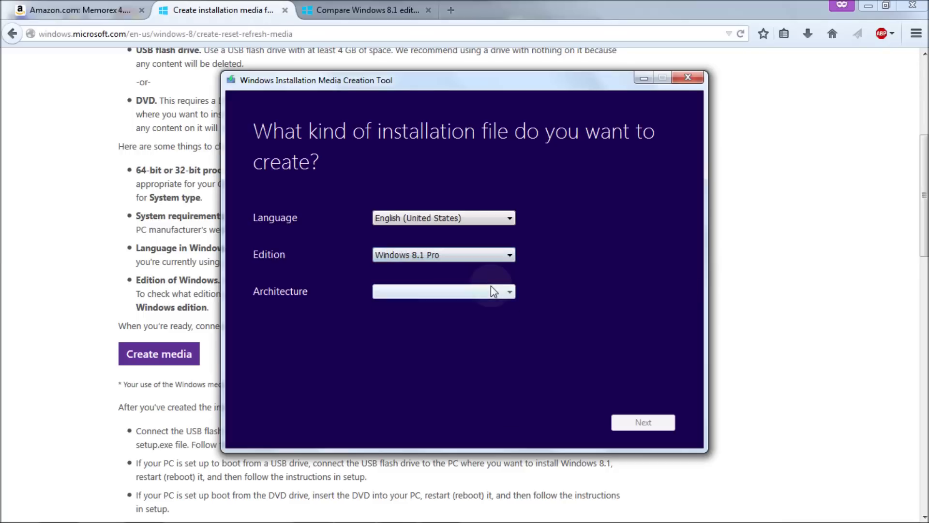
{"action": "left_click", "coordinate": [511, 295]}
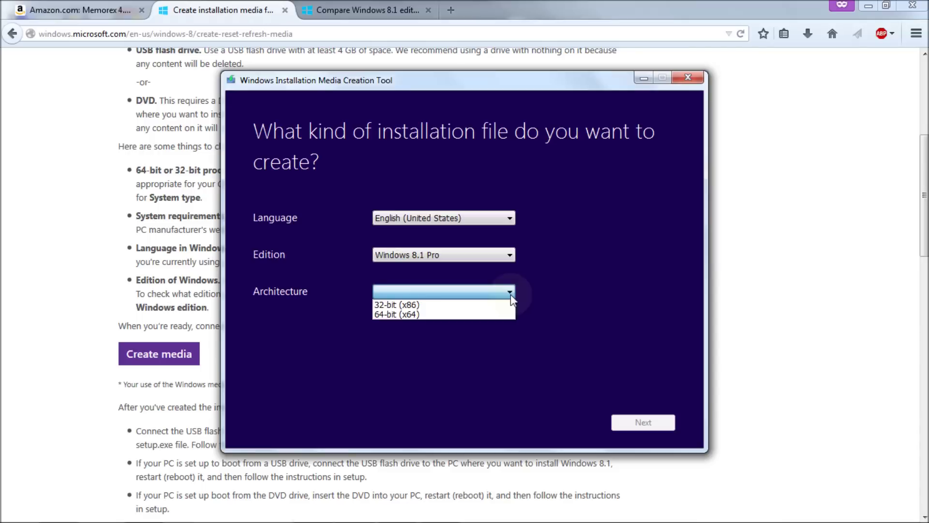
{"action": "left_click", "coordinate": [451, 315]}
{"action": "left_click", "coordinate": [646, 423]}
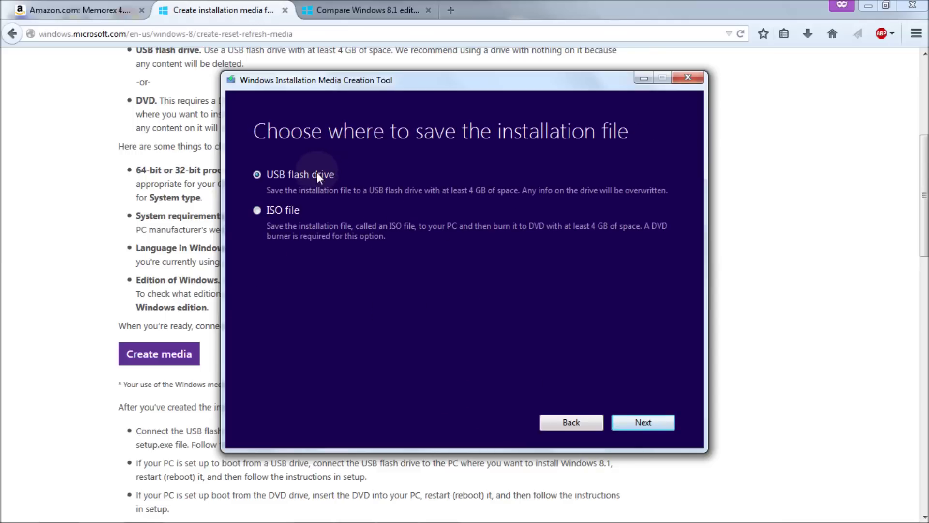
Choose ISO file as the output, look over Downloads in the save dialog, then cancel it
{"action": "left_click", "coordinate": [257, 210]}
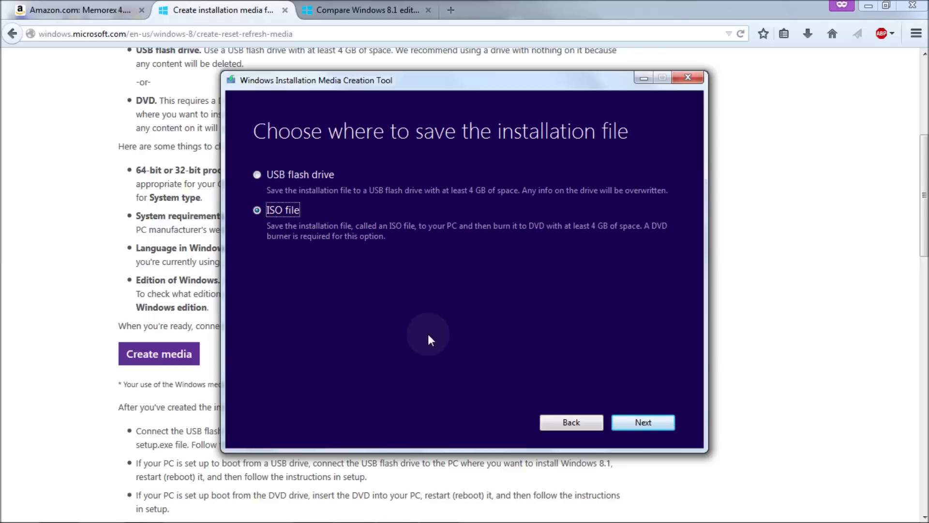
{"action": "left_click", "coordinate": [637, 426]}
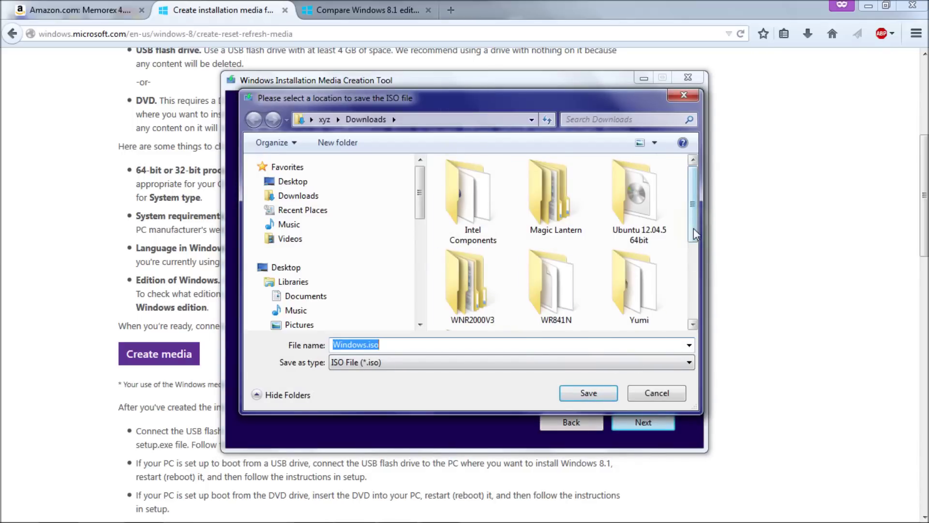
{"action": "left_click_drag", "start_coordinate": [693, 228], "coordinate": [693, 305]}
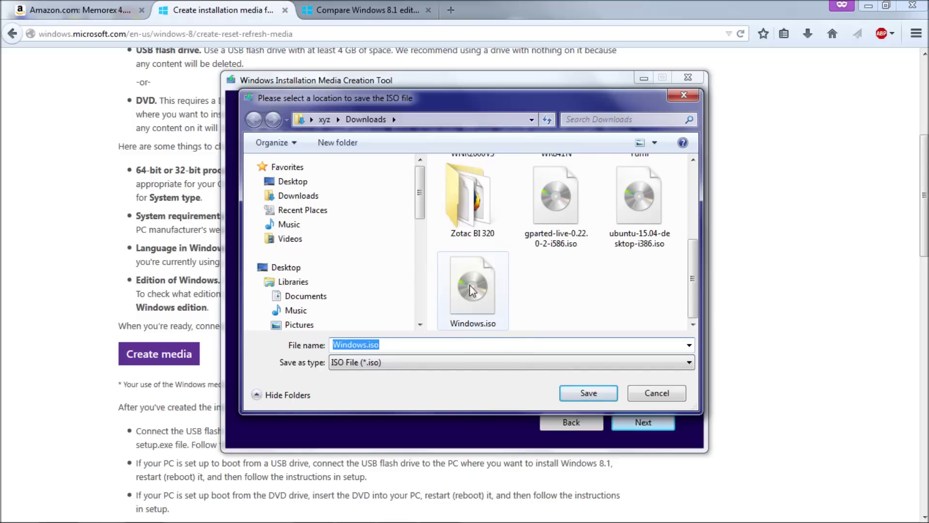
{"action": "mouse_move", "coordinate": [470, 289]}
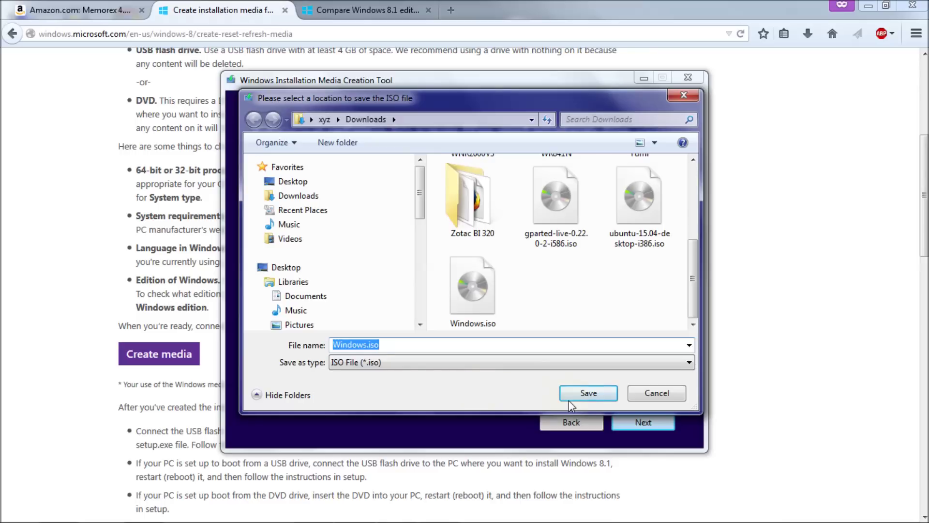
{"action": "left_click", "coordinate": [662, 393]}
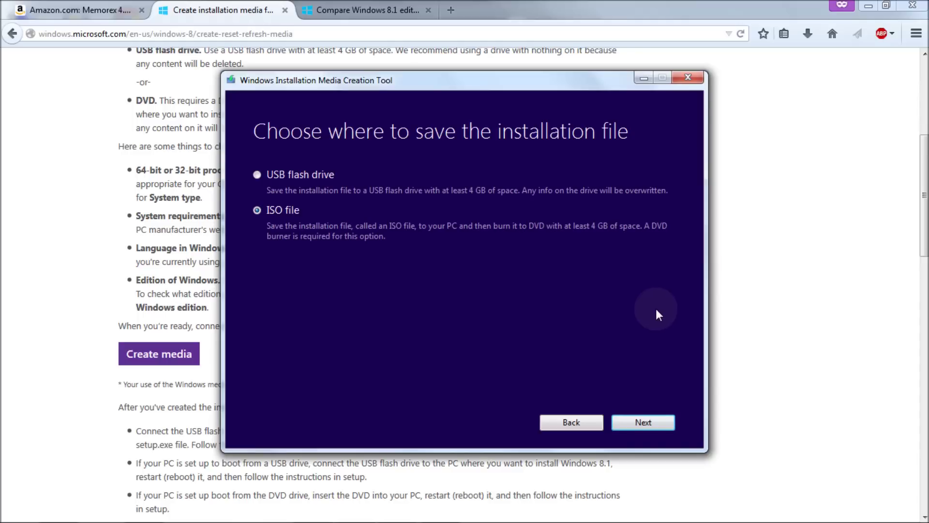
Quit the media creation tool, confirming the exit
{"action": "left_click", "coordinate": [690, 76]}
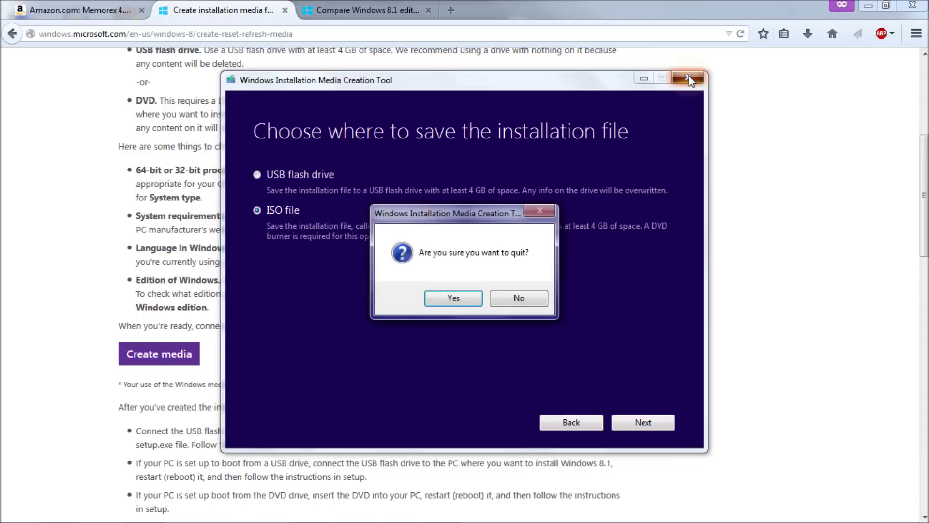
{"action": "left_click", "coordinate": [450, 302]}
{"action": "scroll", "coordinate": [380, 116], "scroll_direction": "down", "scroll_amount": 2}
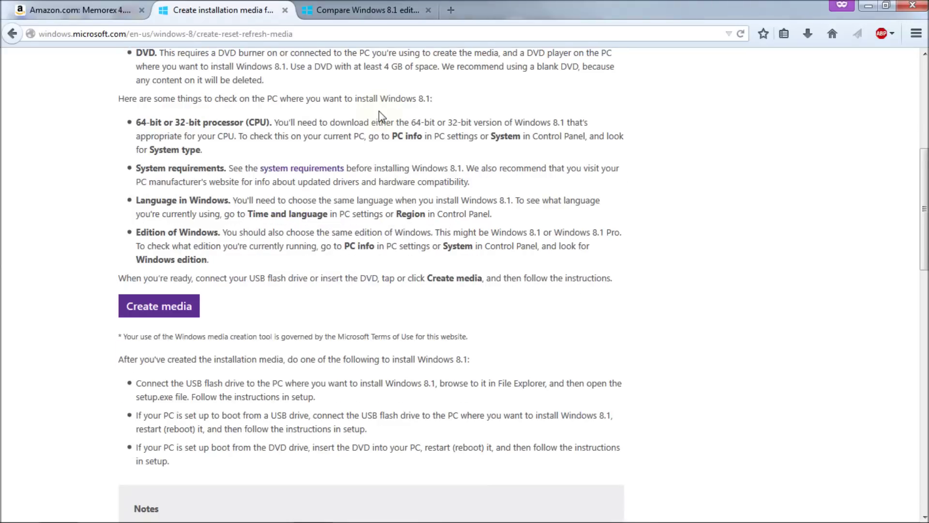
Open Windows.iso from the Downloads folder in Windows Disc Image Burner
{"action": "mouse_move", "coordinate": [145, 520]}
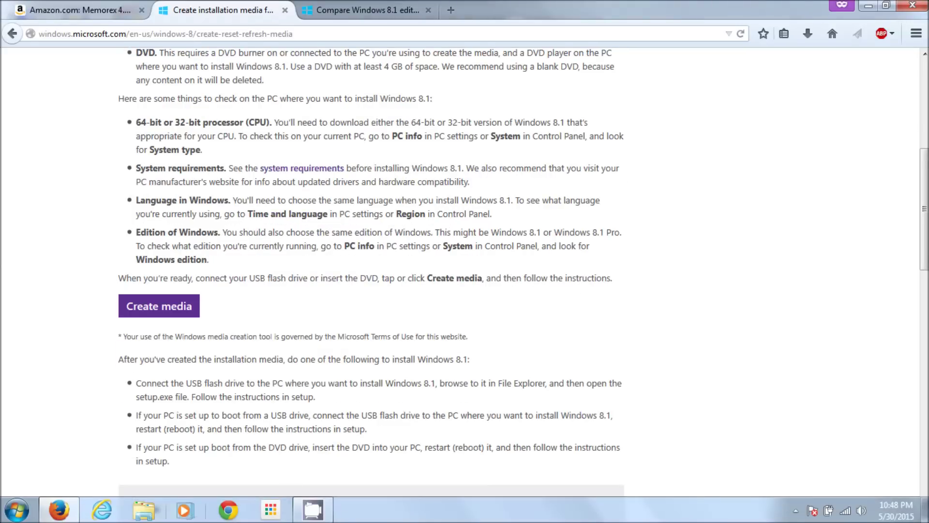
{"action": "left_click", "coordinate": [144, 513]}
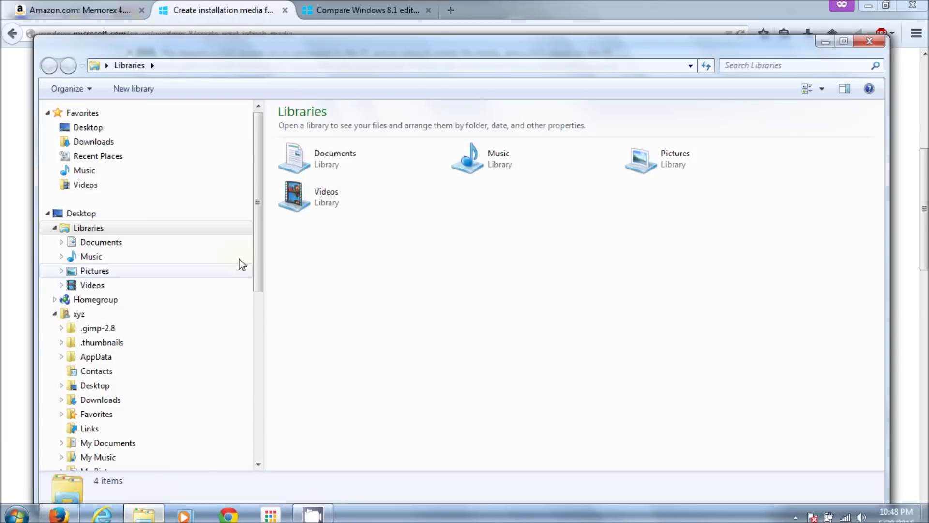
{"action": "left_click", "coordinate": [146, 143]}
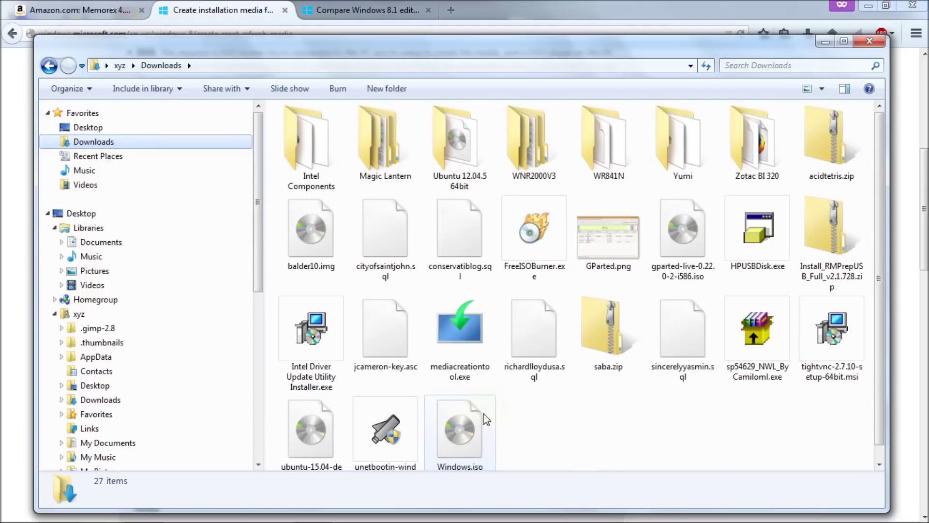
{"action": "double_click", "coordinate": [456, 443]}
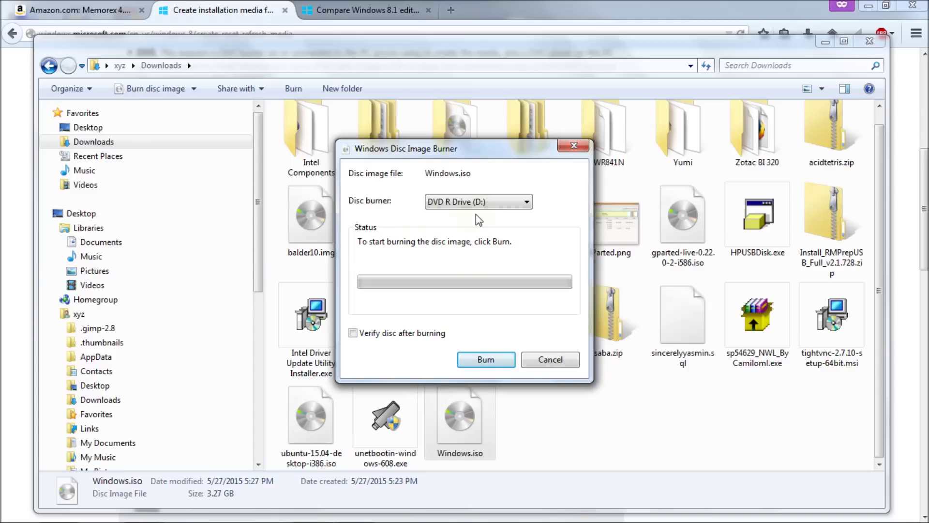
Enable 'Verify disc after burning' and burn Windows.iso to DVD R Drive (D:)
{"action": "left_click", "coordinate": [354, 335]}
{"action": "left_click", "coordinate": [485, 359]}
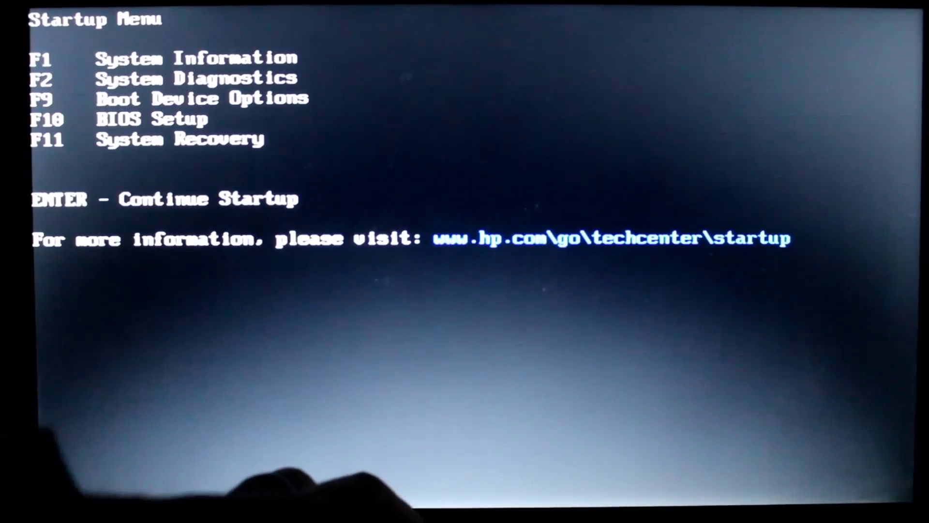
Open the Boot Manager's boot option list from the HP Startup Menu with F9
{"action": "key", "text": "F9"}
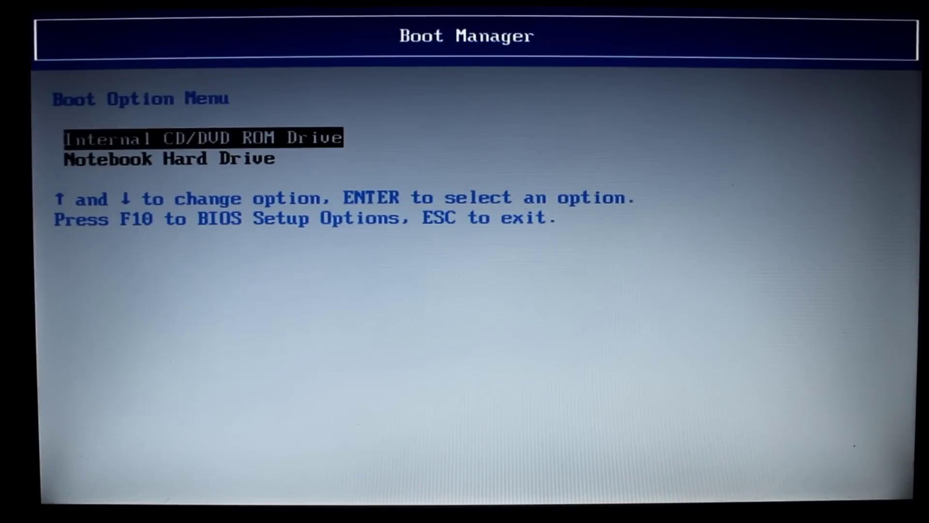
Boot from the Internal CD/DVD ROM Drive to reach the Windows 8 Setup language screen
{"action": "key", "text": "Return"}
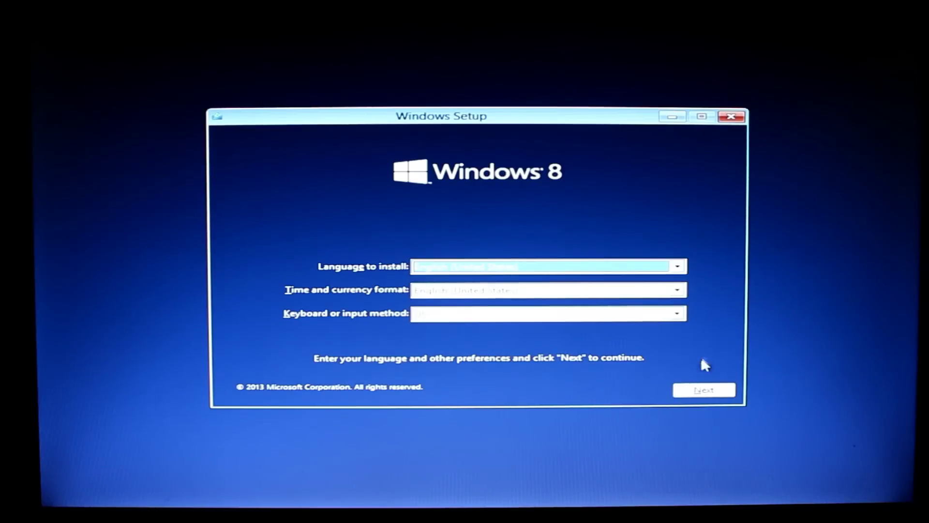
Close the Windows 8 Setup window, bringing up the cancel-setup prompt
{"action": "left_click", "coordinate": [703, 390]}
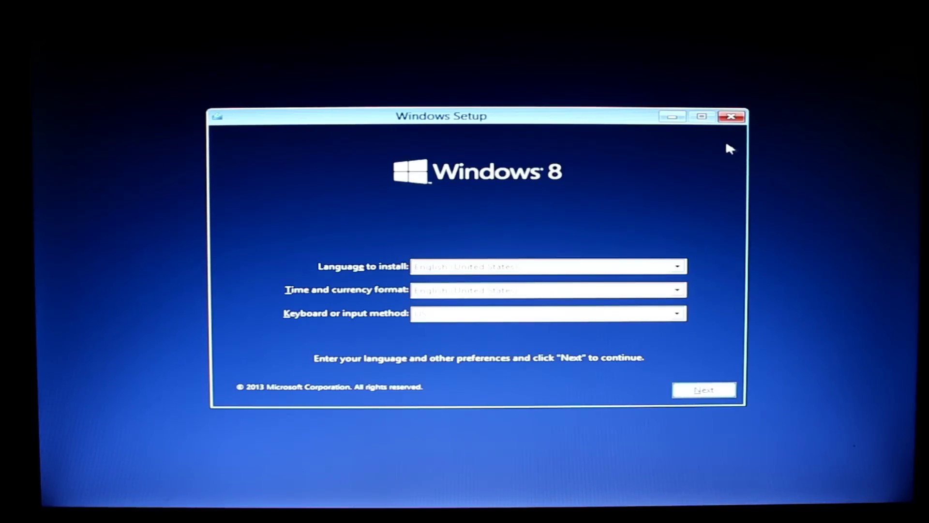
{"action": "left_click", "coordinate": [730, 118]}
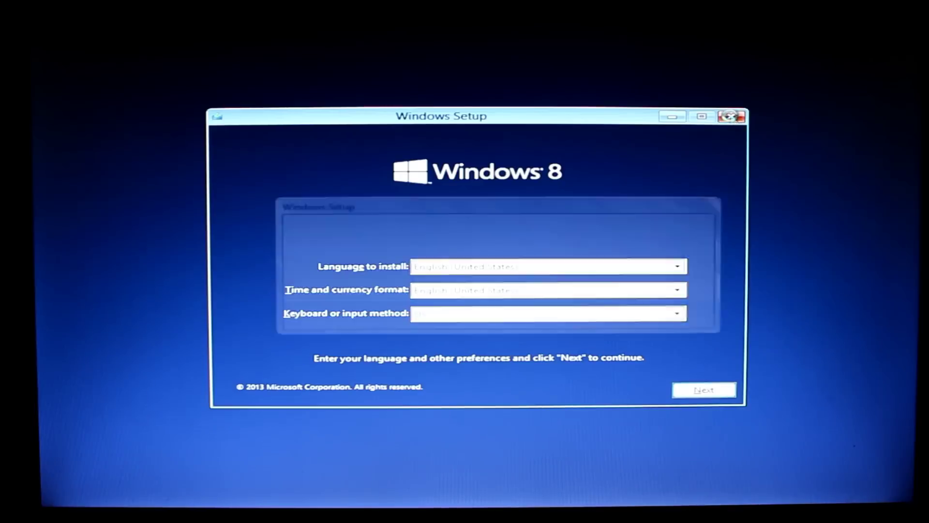